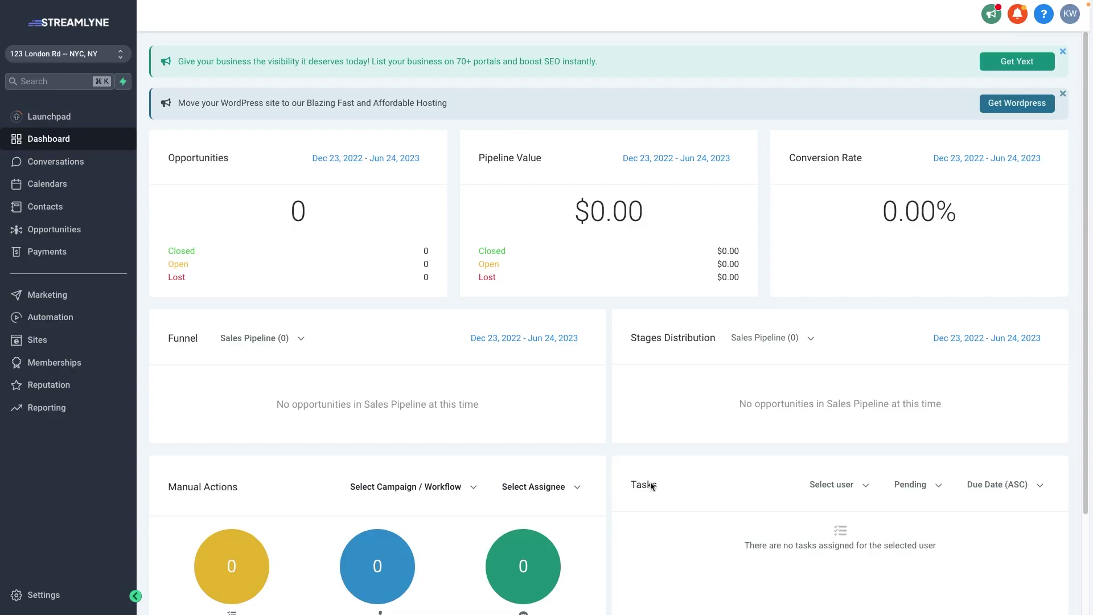
- Open the account settings and review the general, business and authorized representative details in the Business Profile
left_click(44, 596)
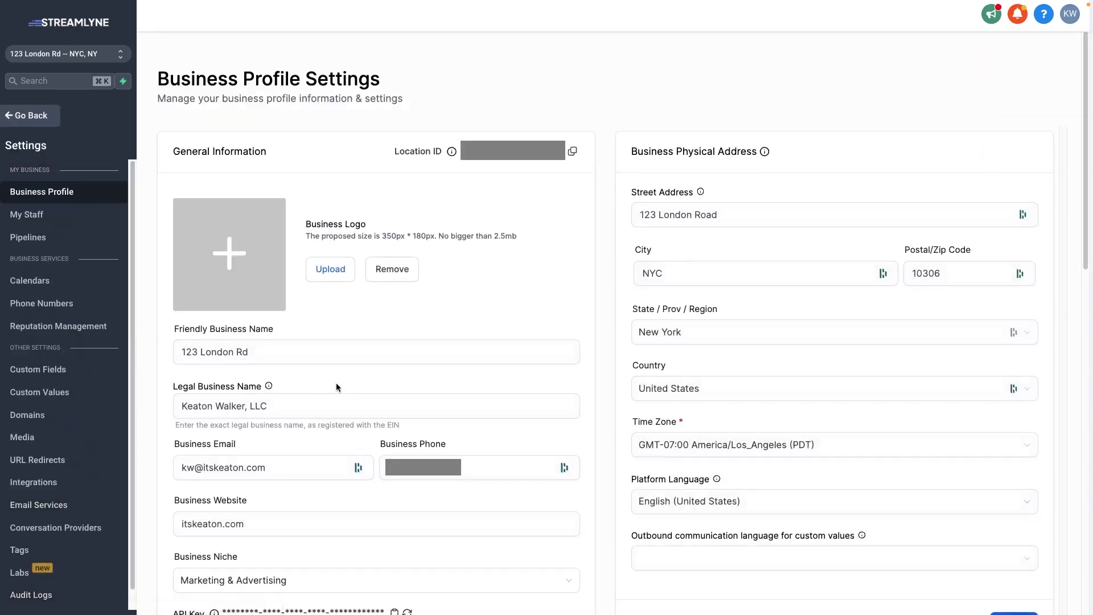
scroll(337, 385, "down", 3)
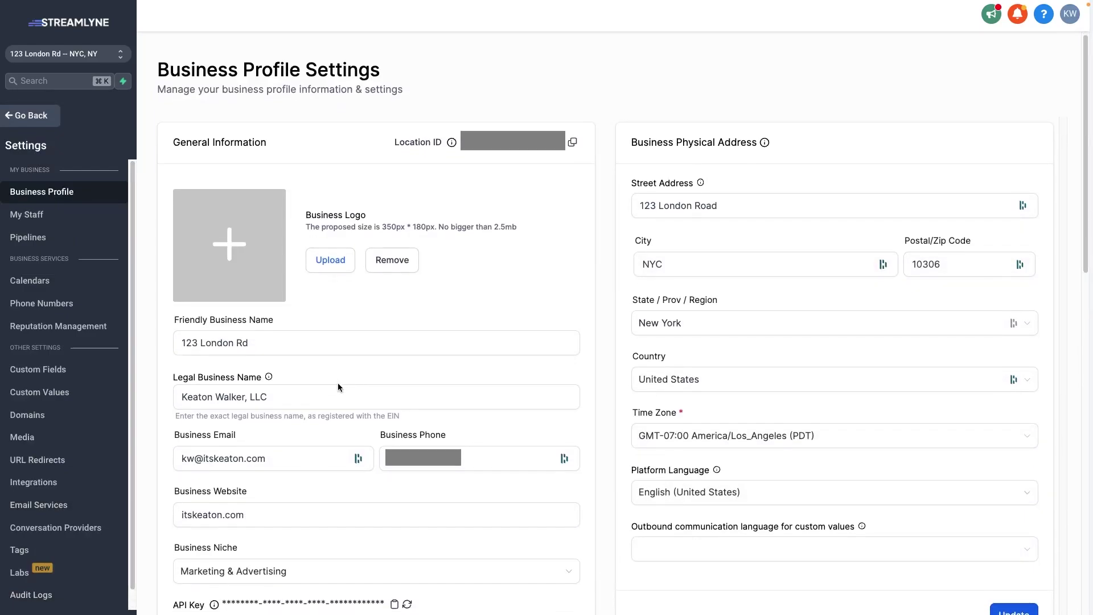
scroll(542, 310, "down", 7)
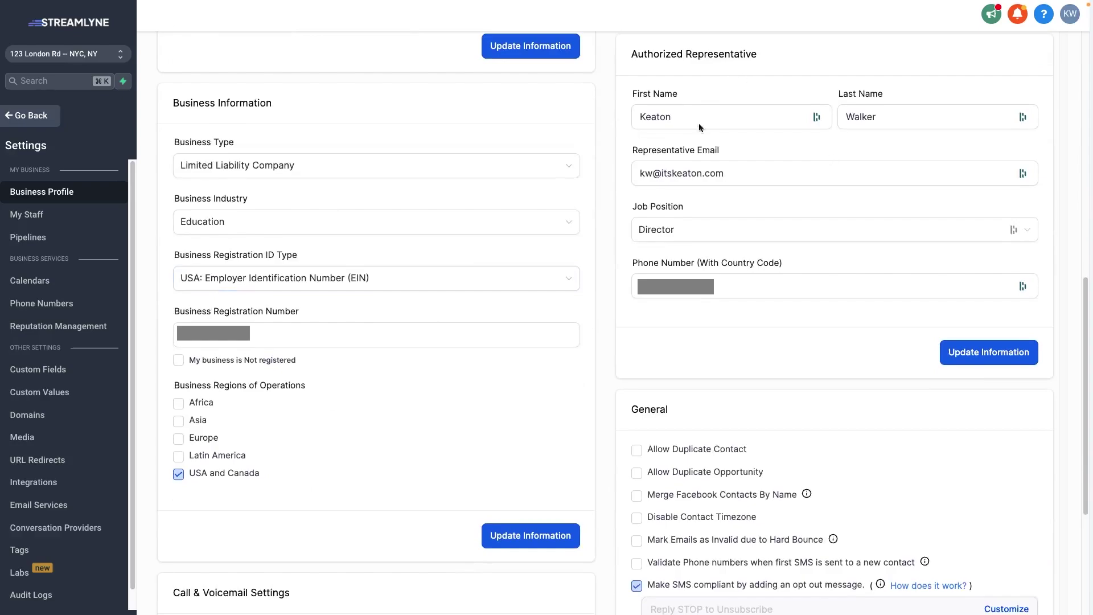
scroll(596, 226, "up", 8)
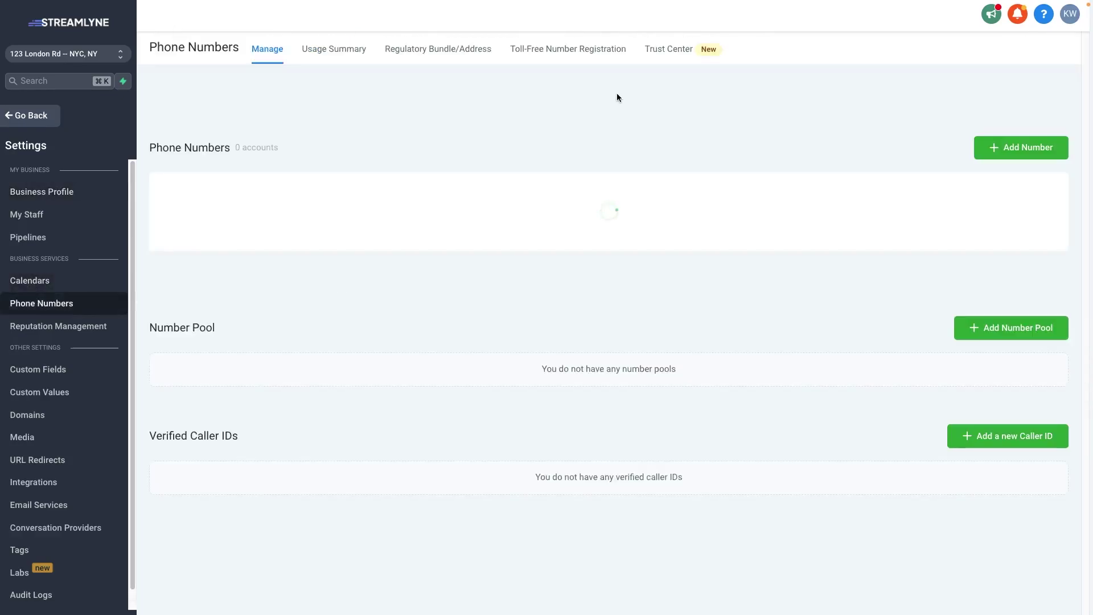
- Look over the phone number Trust Center and examine the fields of the Toll-Free Number Registration form
left_click(672, 51)
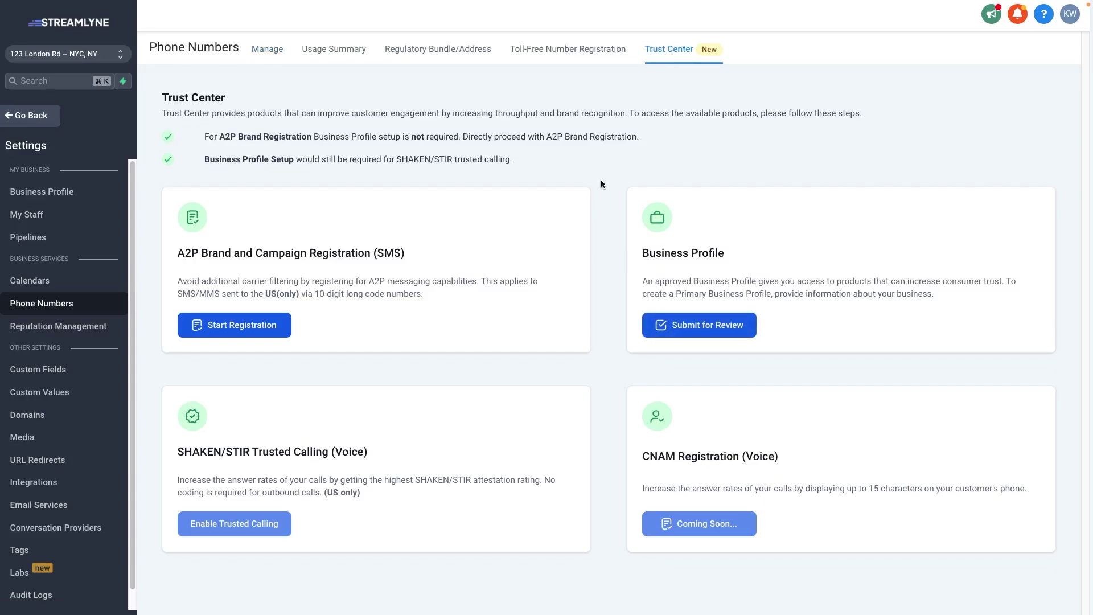
left_click(574, 50)
scroll(613, 356, "down", 10)
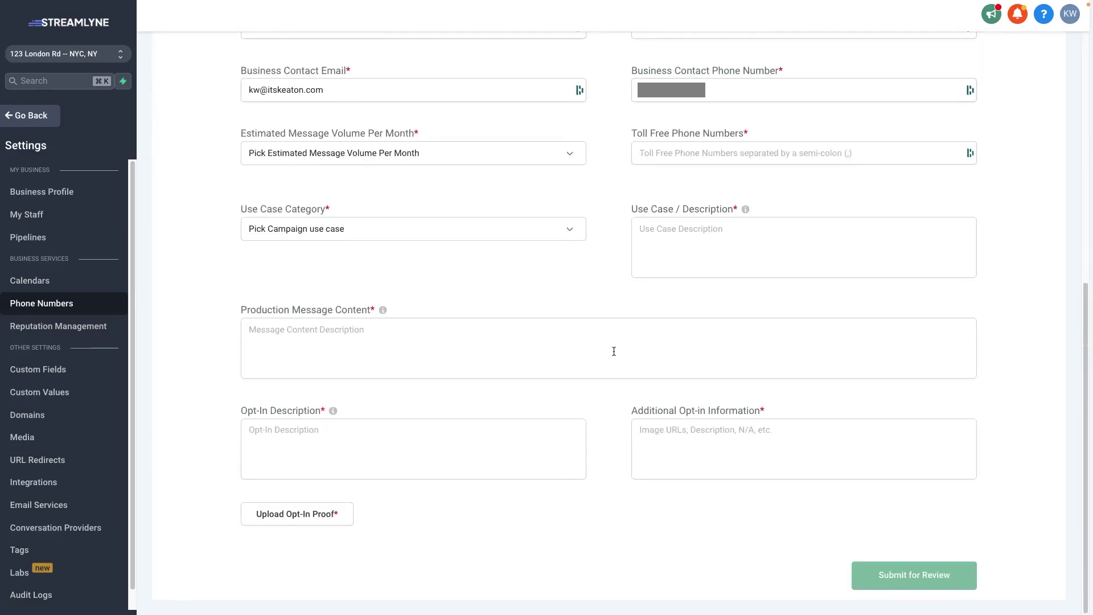
scroll(598, 272, "up", 10)
scroll(598, 272, "up", 1)
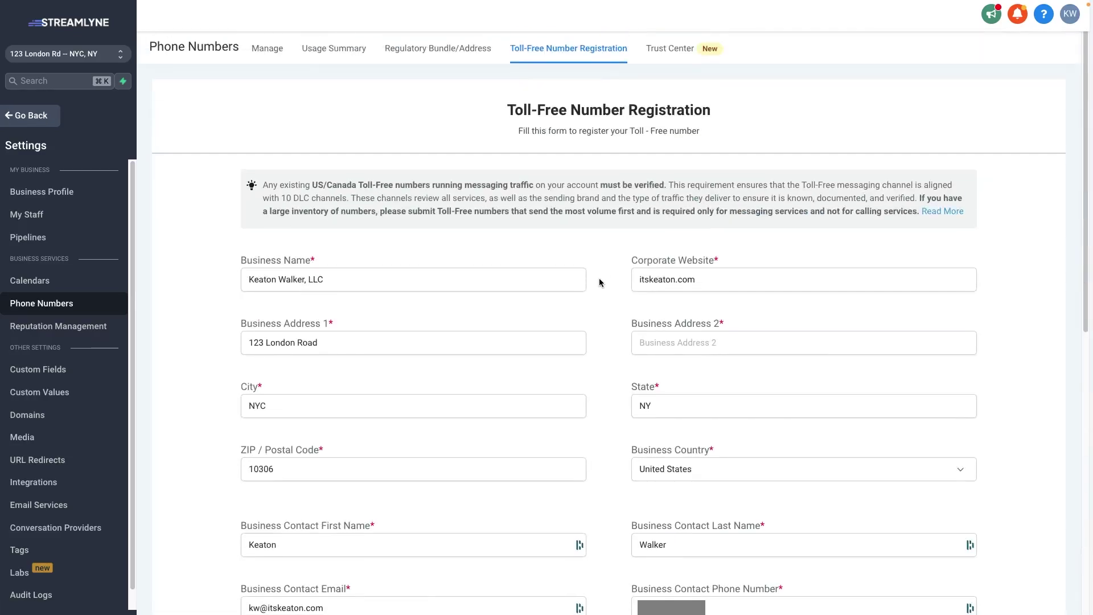
- Submit the Business Profile for review in the Trust Center and dismiss the confirmation
left_click(670, 55)
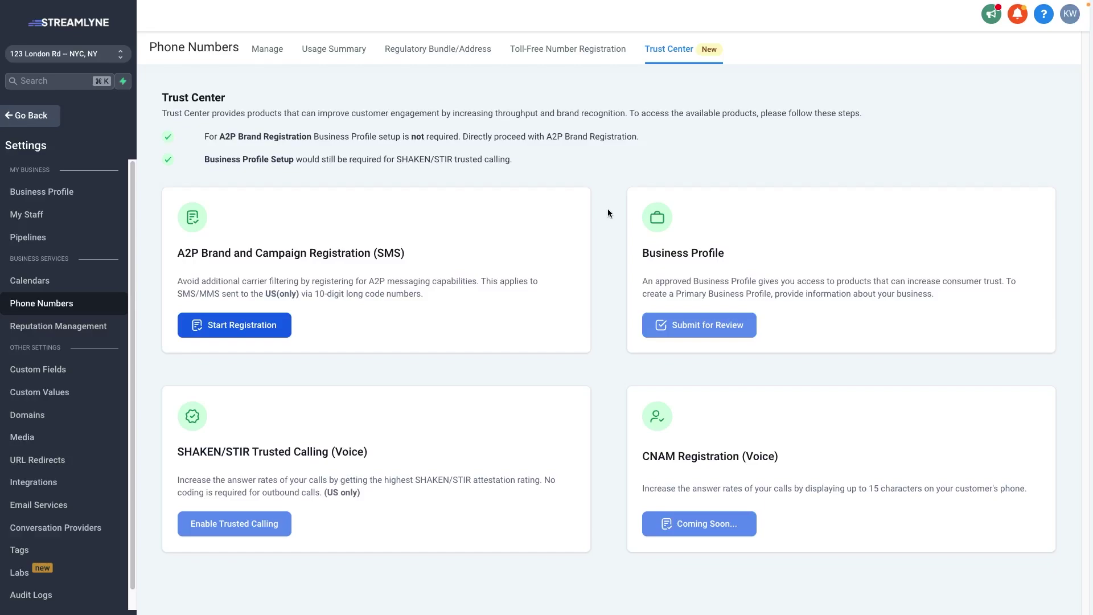
left_click(680, 322)
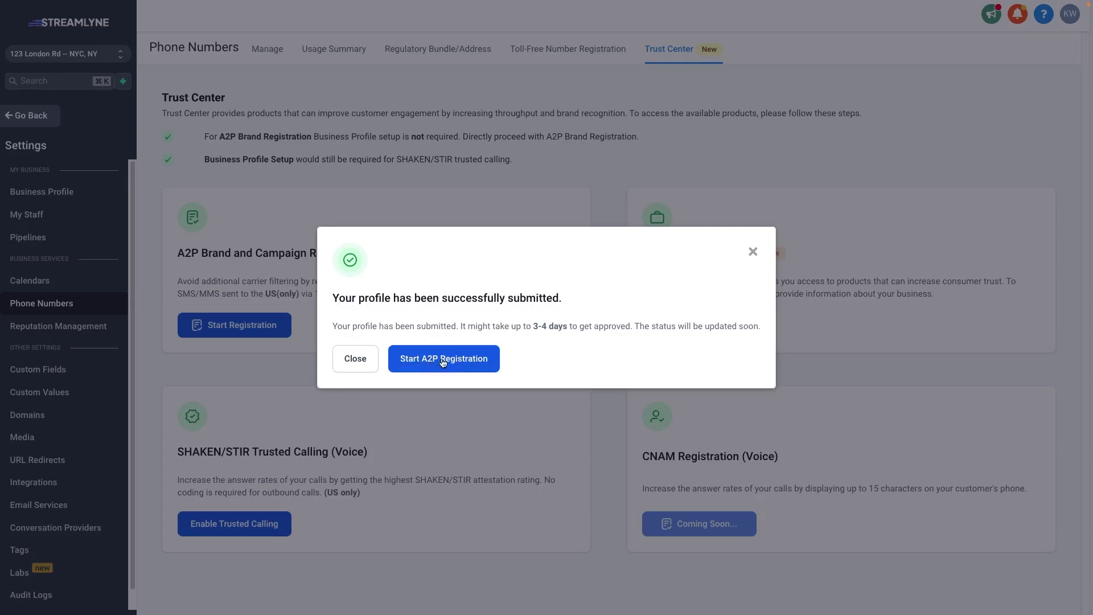
left_click(750, 256)
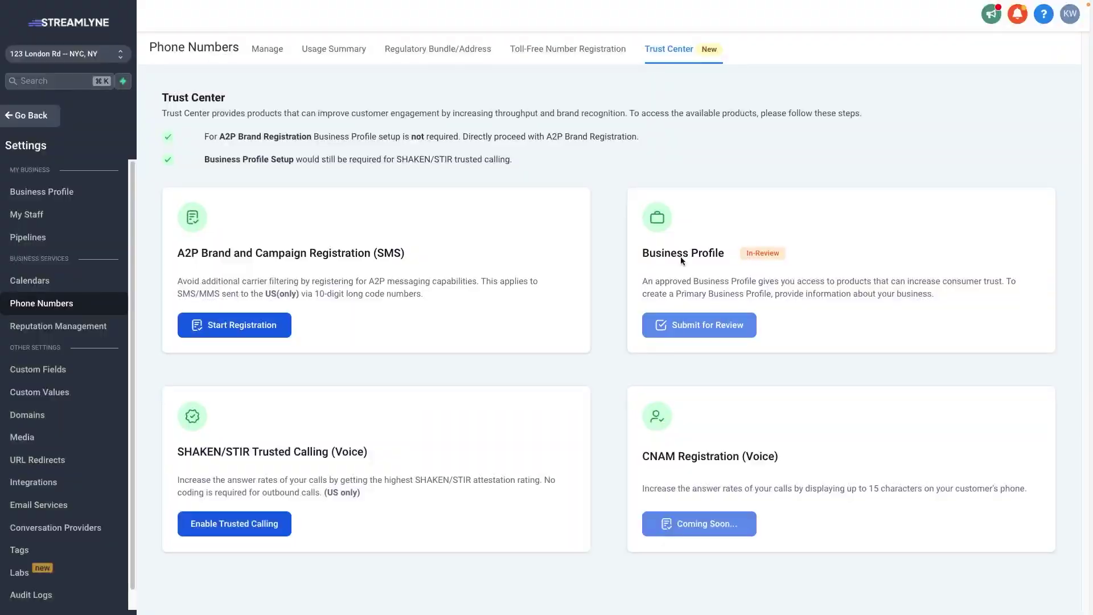
- Examine the A2P brand and campaign registration fees for a business with a US EIN, and leave the registration
left_click(224, 327)
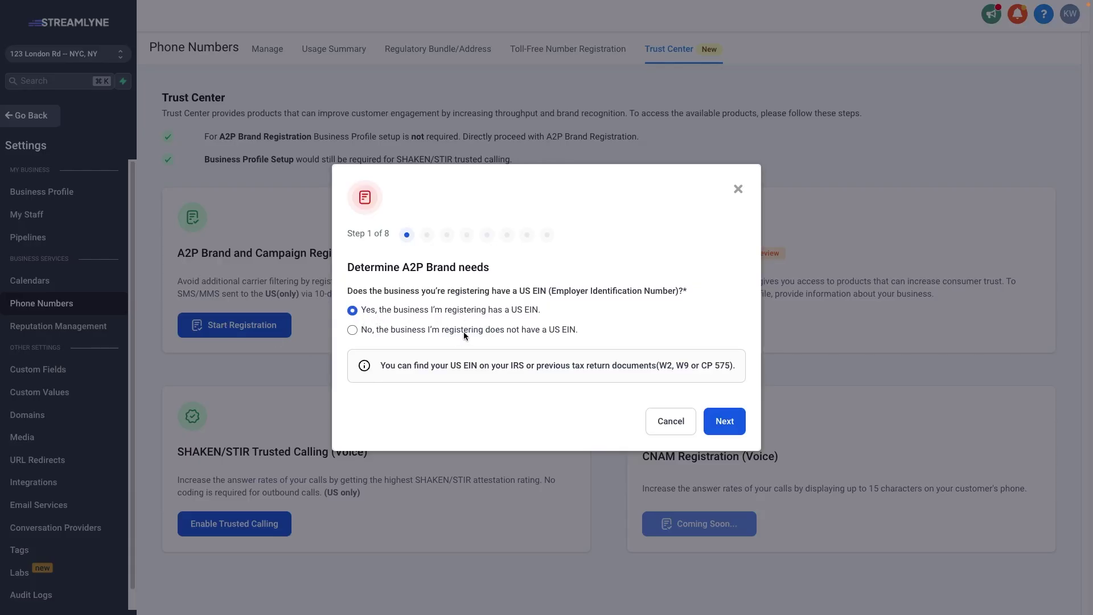
left_click(720, 428)
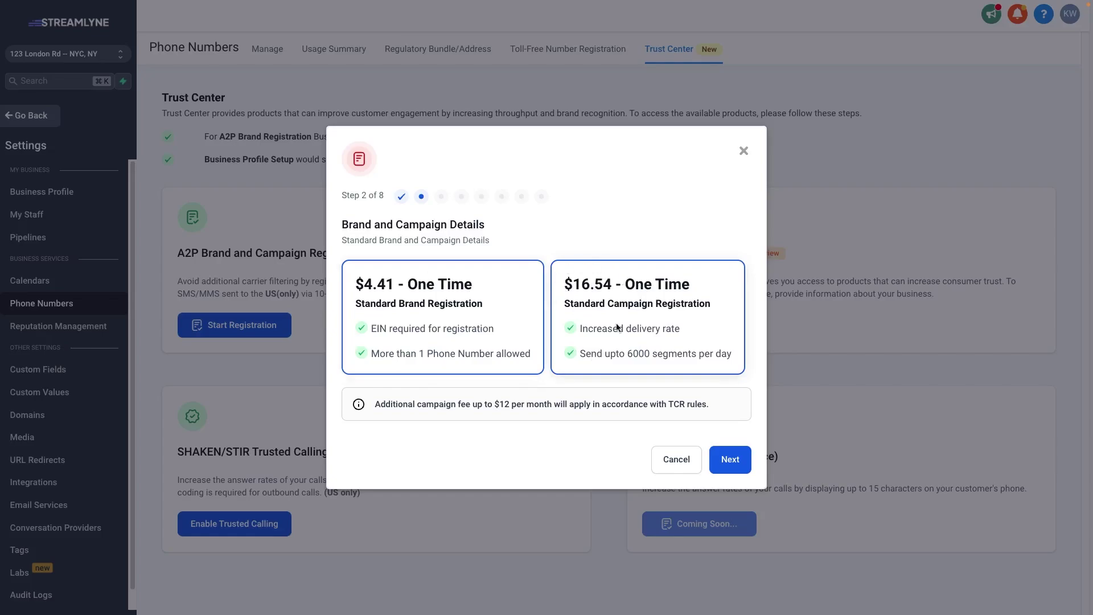
left_click_drag(374, 404, 686, 407)
left_click_drag(552, 404, 733, 414)
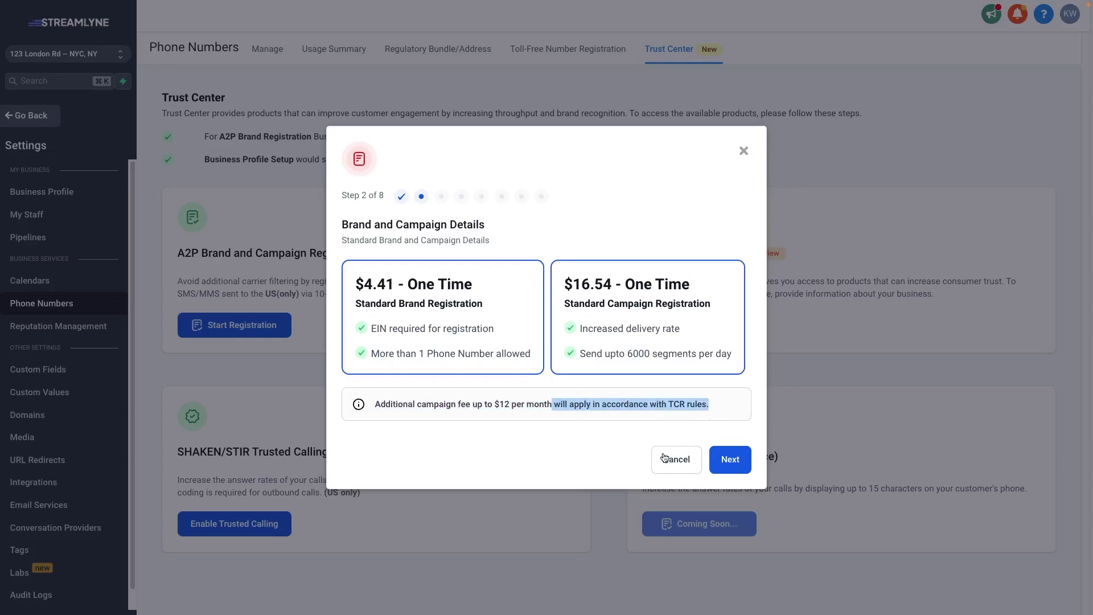
left_click(664, 459)
- Walk through the A2P registration for a business without a US EIN as far as Brand Details, and cancel it
left_click(237, 329)
left_click(352, 329)
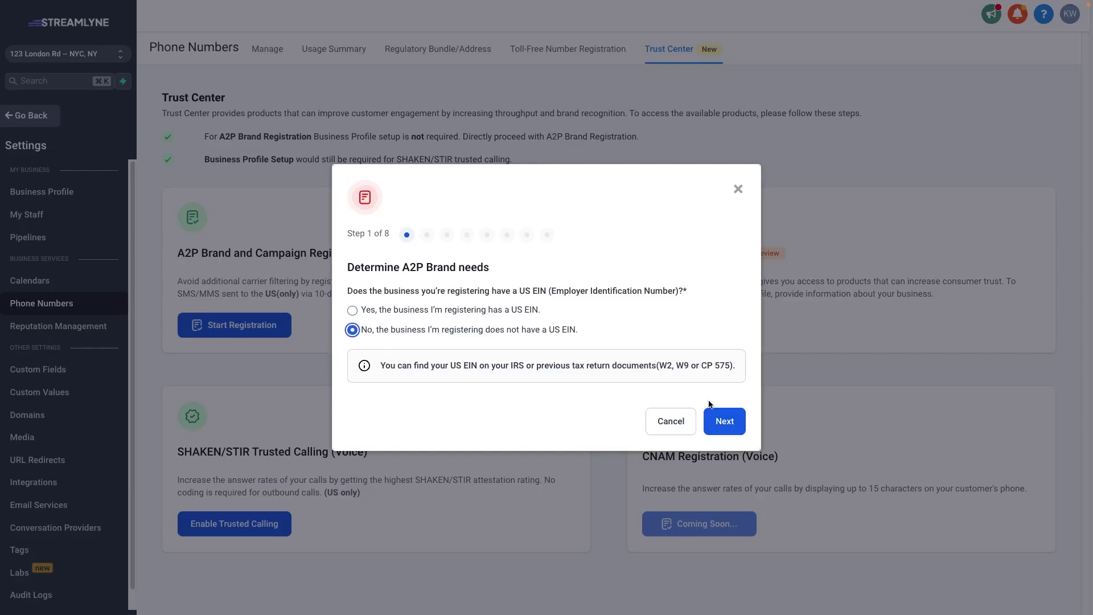
left_click(722, 420)
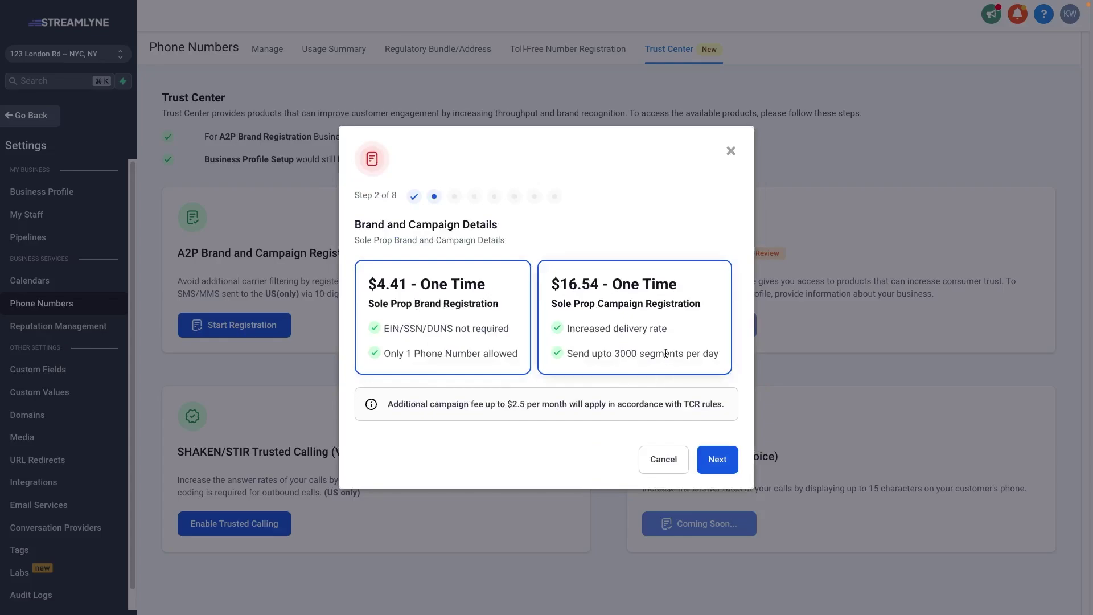
left_click(711, 466)
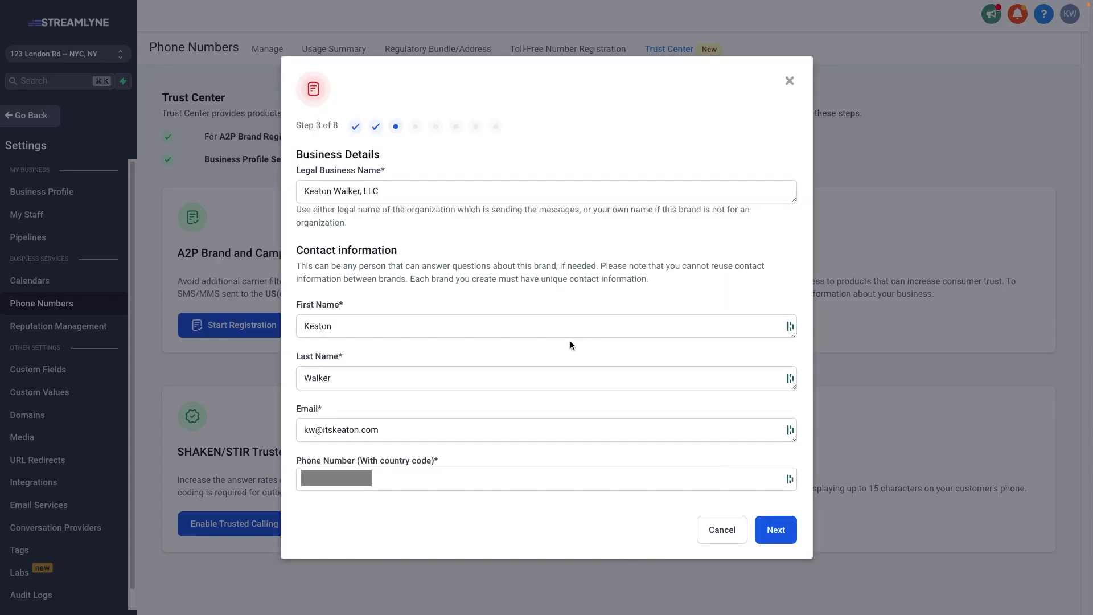
left_click(777, 537)
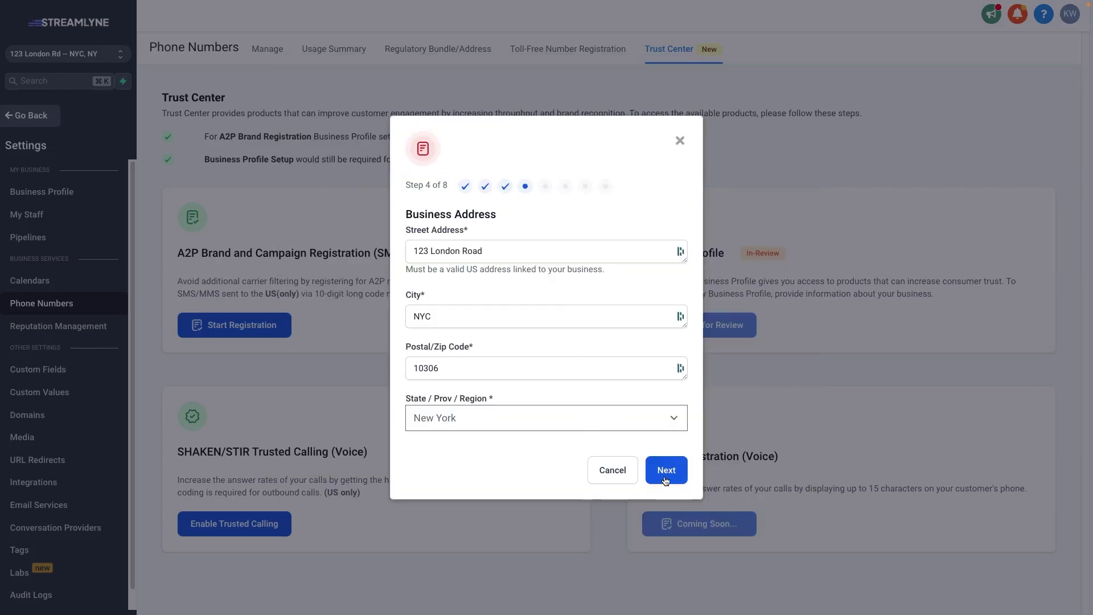
left_click(662, 473)
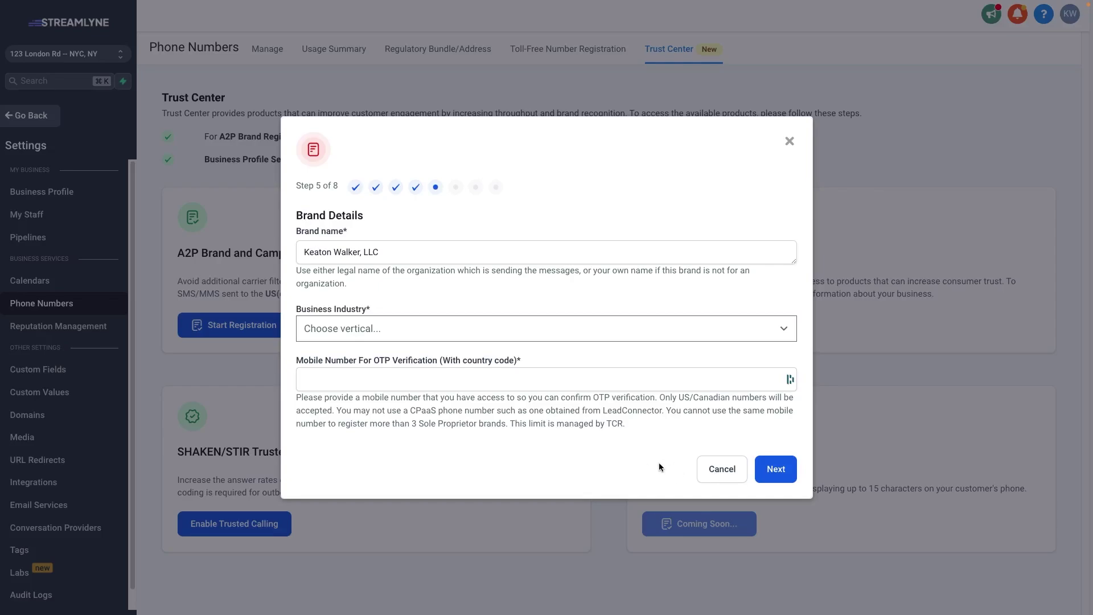
left_click(706, 474)
- Restart the A2P registration for a business with a US EIN and choose Low Volume Mixed (Recommended) as the campaign use case
left_click(228, 326)
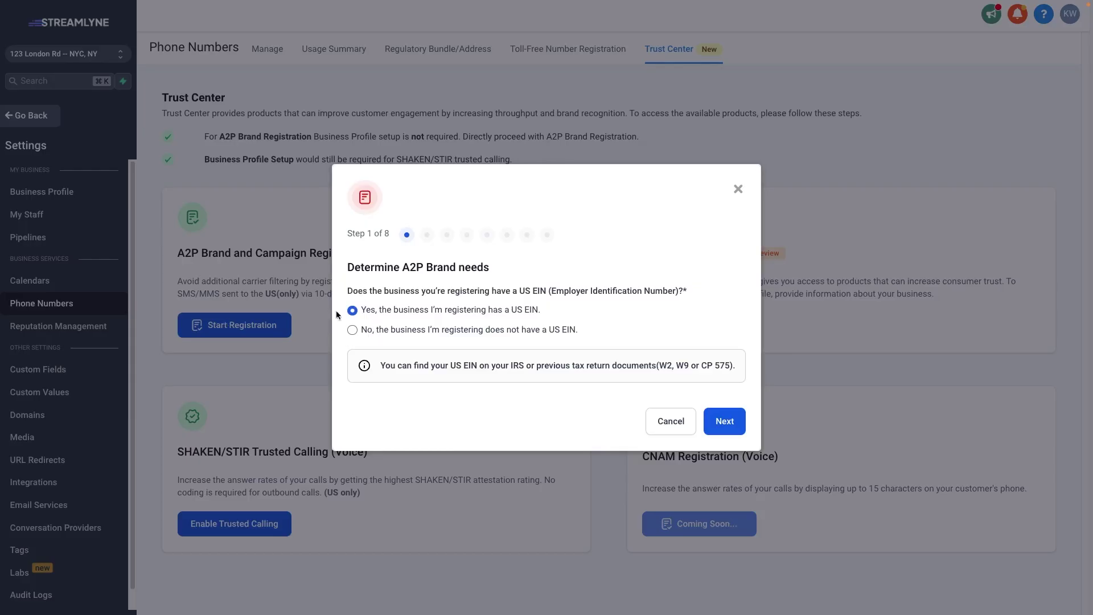
left_click(738, 428)
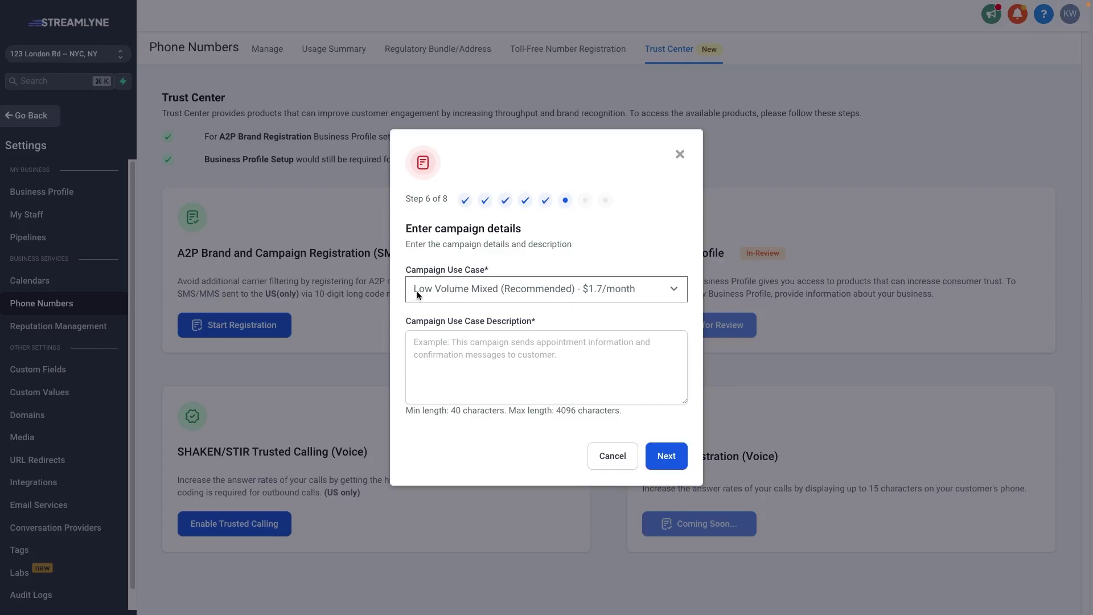
left_click(600, 292)
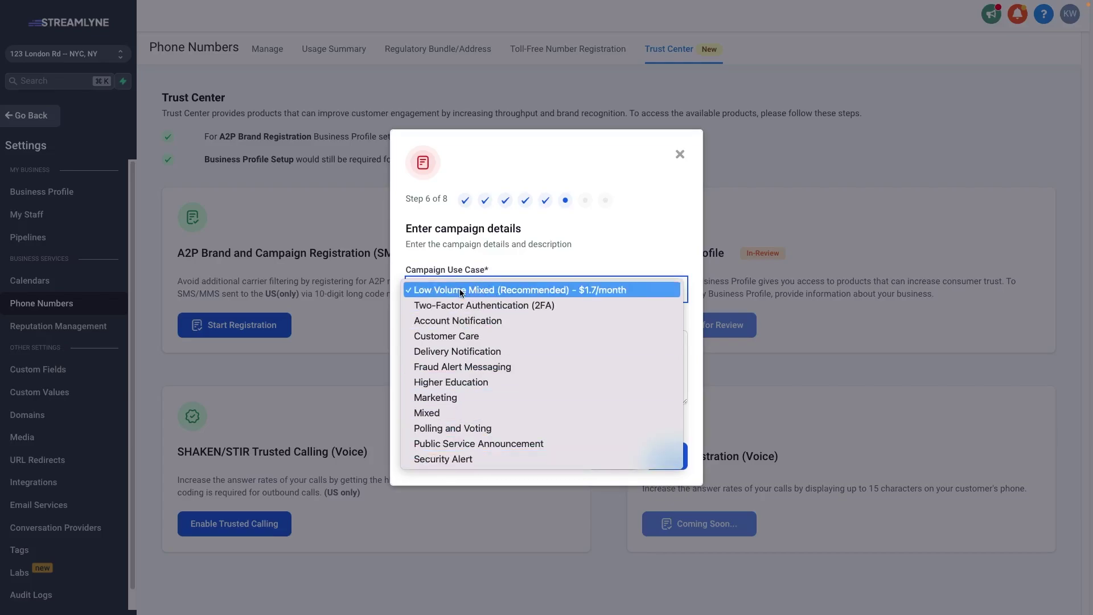
left_click(552, 291)
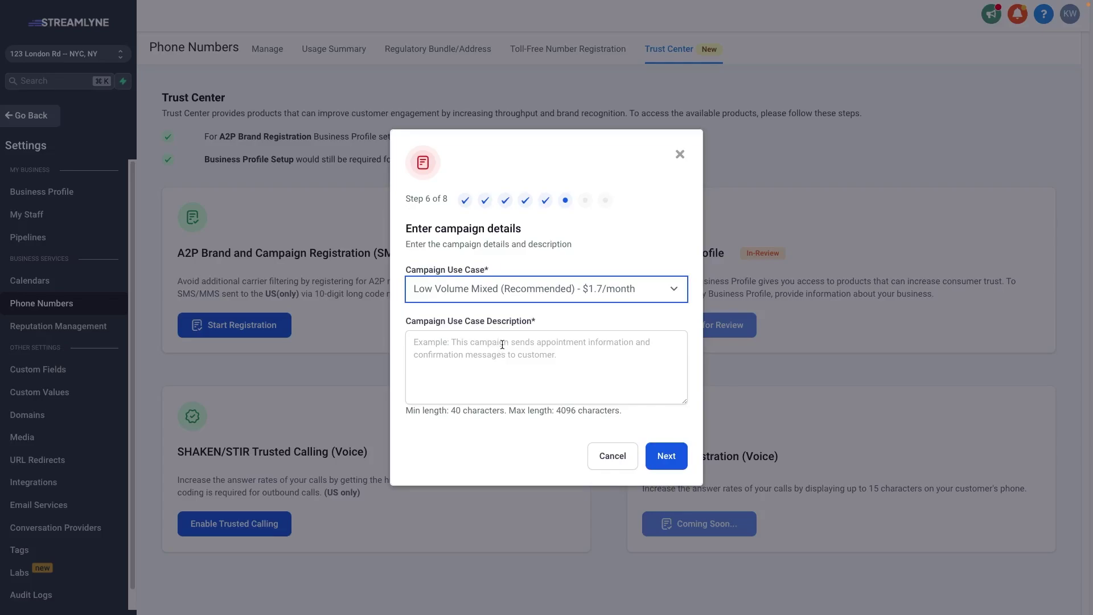
- Describe the campaign as sending appointment confirmations and reminders to those who have scheduled, and promotional texts and reminders to interested parties
left_click(501, 354)
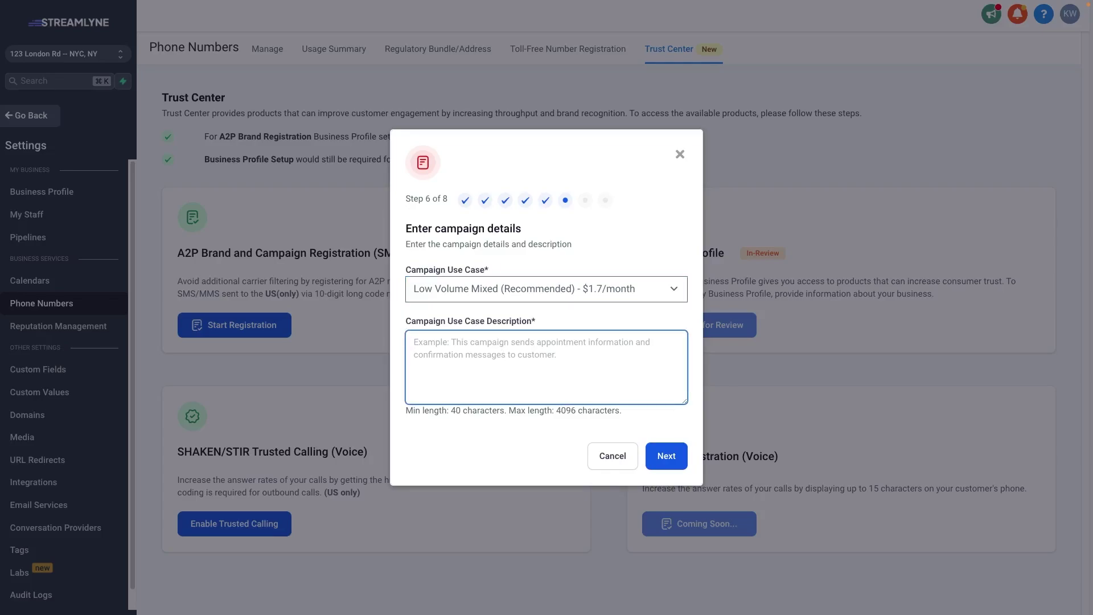
type("This campaign sends appointment confirmations and reminders to those who have scheduled, and promotional texts and reminders to interested parties.")
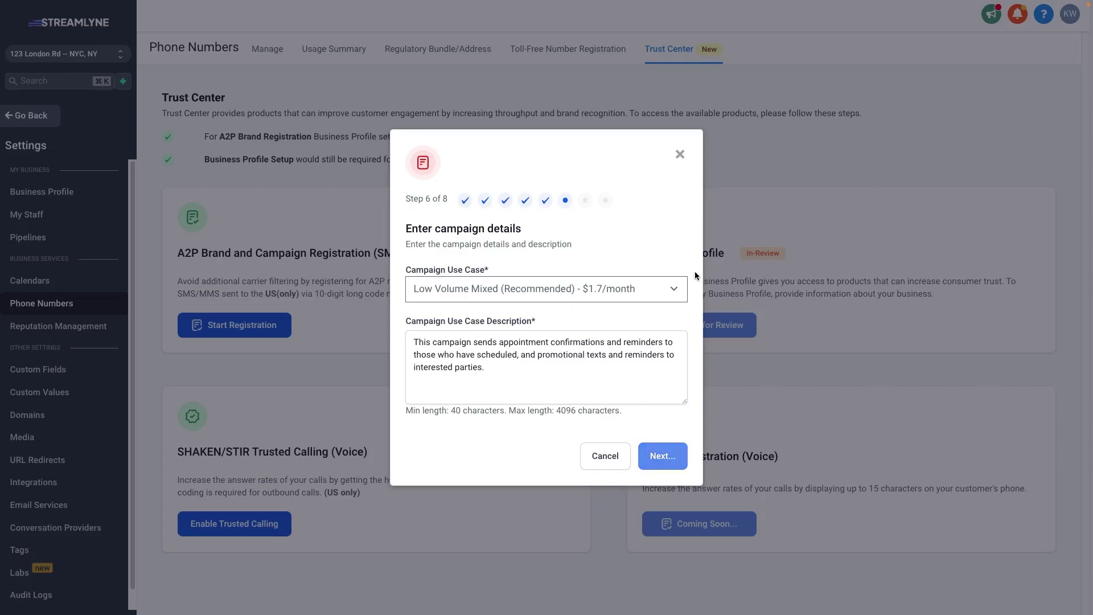
left_click(666, 456)
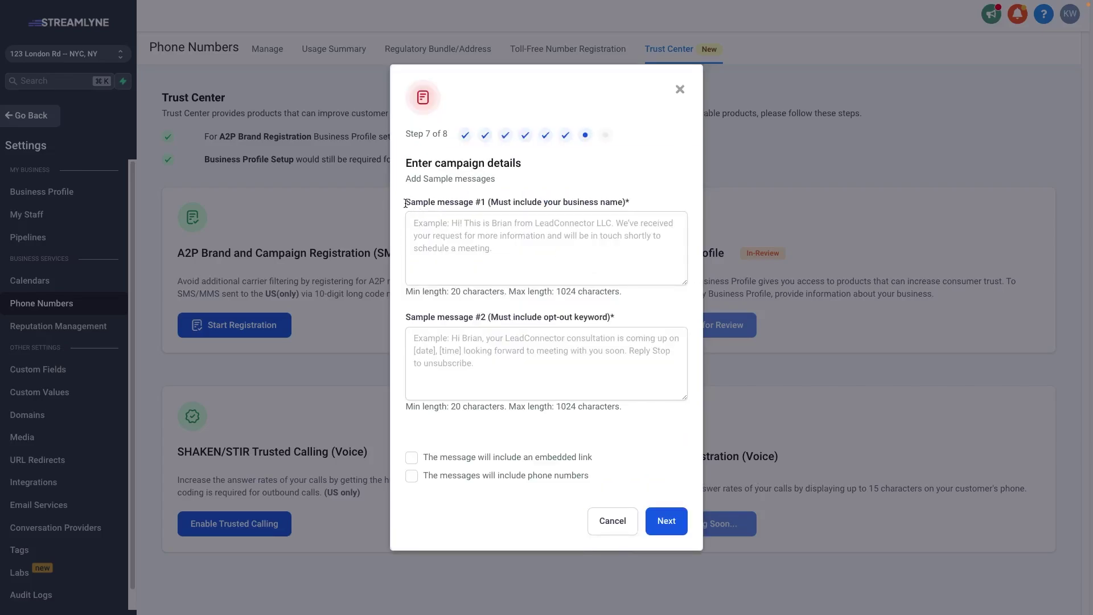
- Examine the business name and opt-out keyword requirements for the two sample messages
left_click_drag(489, 203, 630, 208)
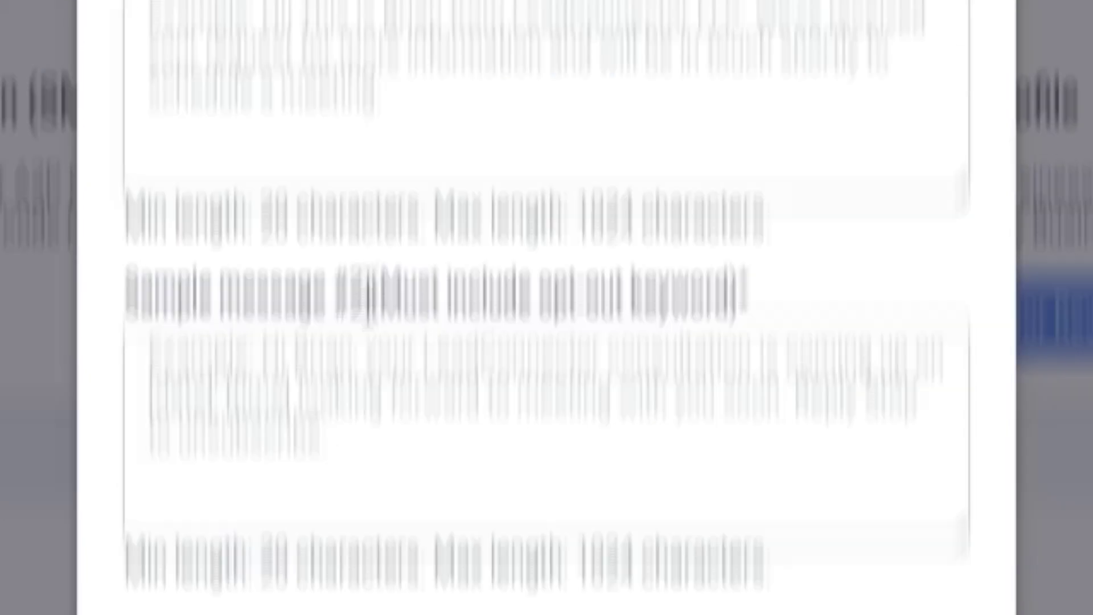
left_click_drag(371, 290, 745, 283)
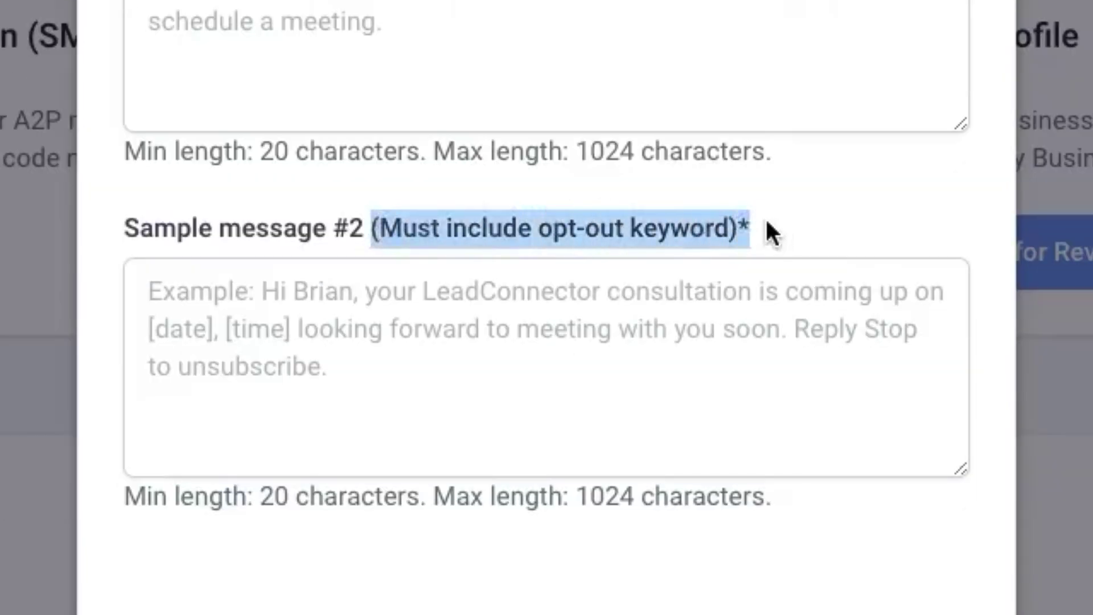
left_click(834, 216)
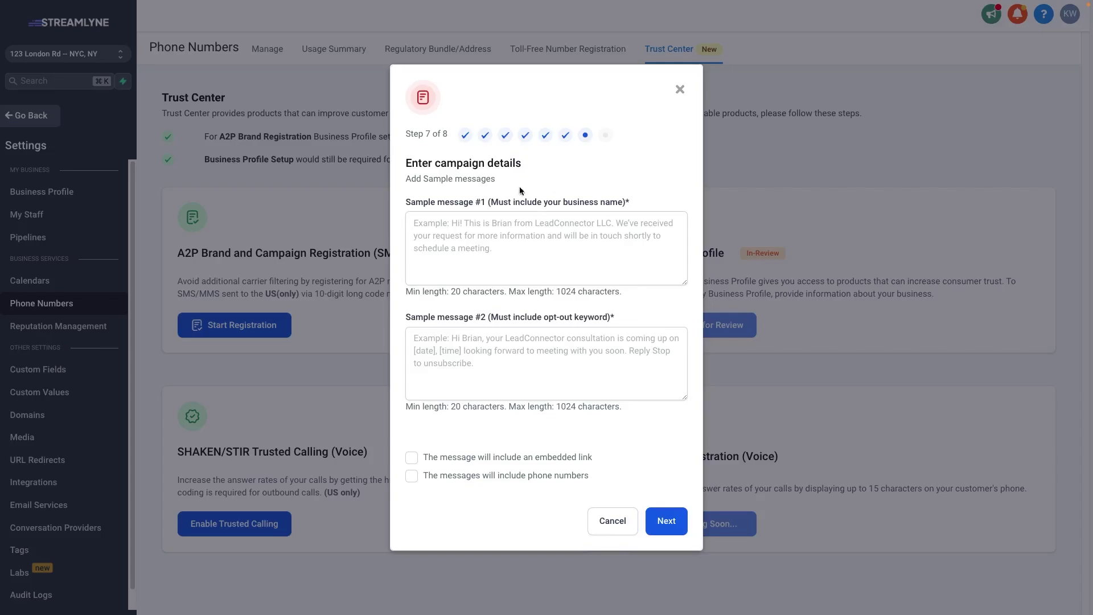
left_click_drag(489, 317, 642, 317)
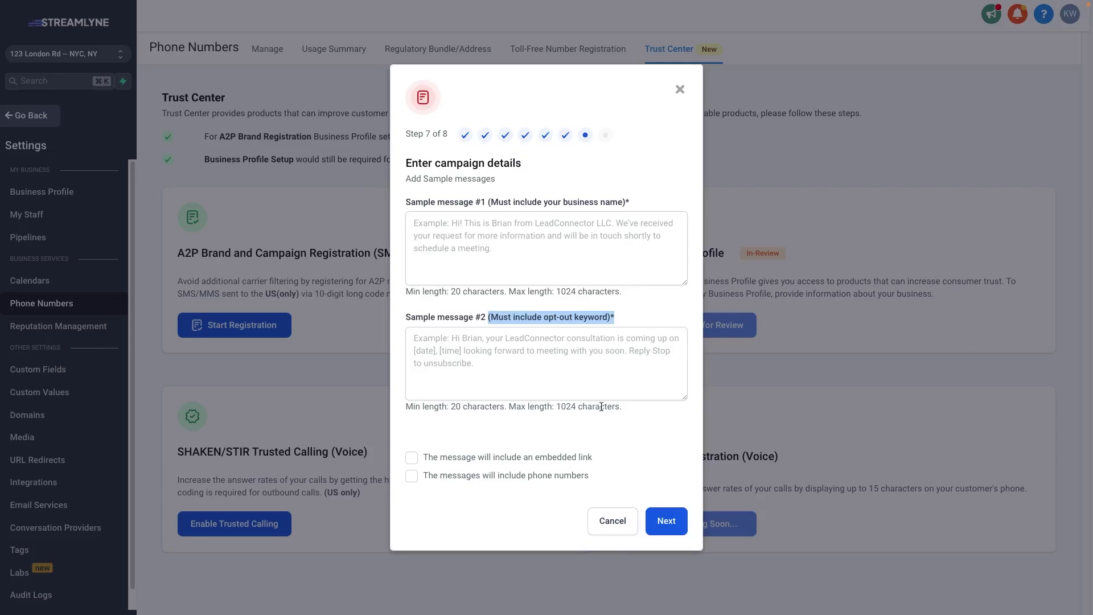
left_click(645, 415)
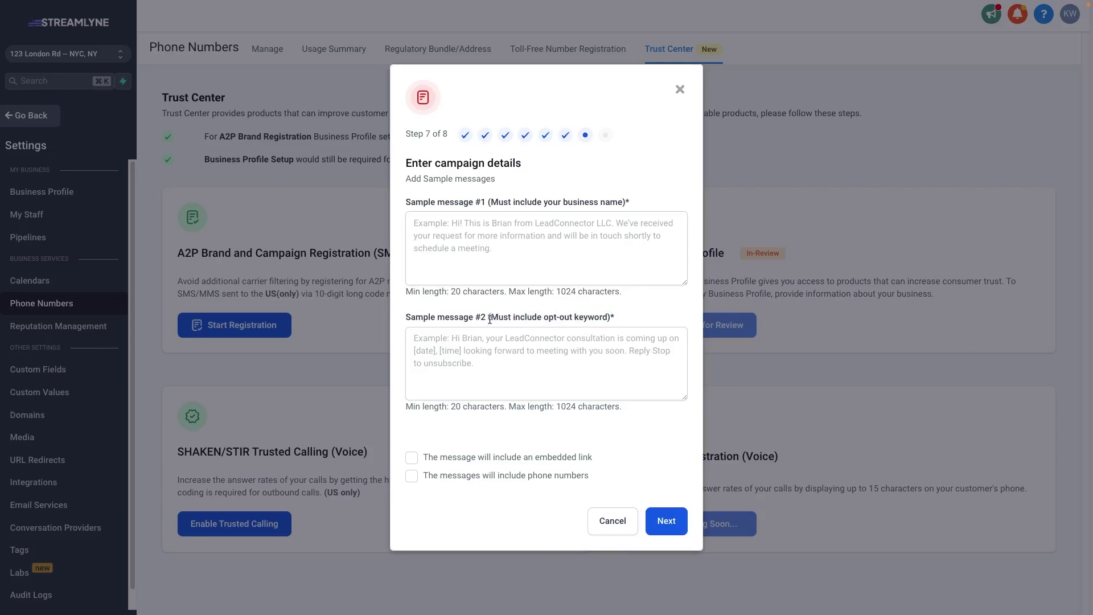
left_click_drag(489, 318, 619, 322)
left_click_drag(488, 204, 631, 203)
left_click(637, 199)
- Fill in consultation and promotion sample messages with the business name and "Reply Stop to Unsubscribe", with embedded links and phone numbers included
left_click(494, 218)
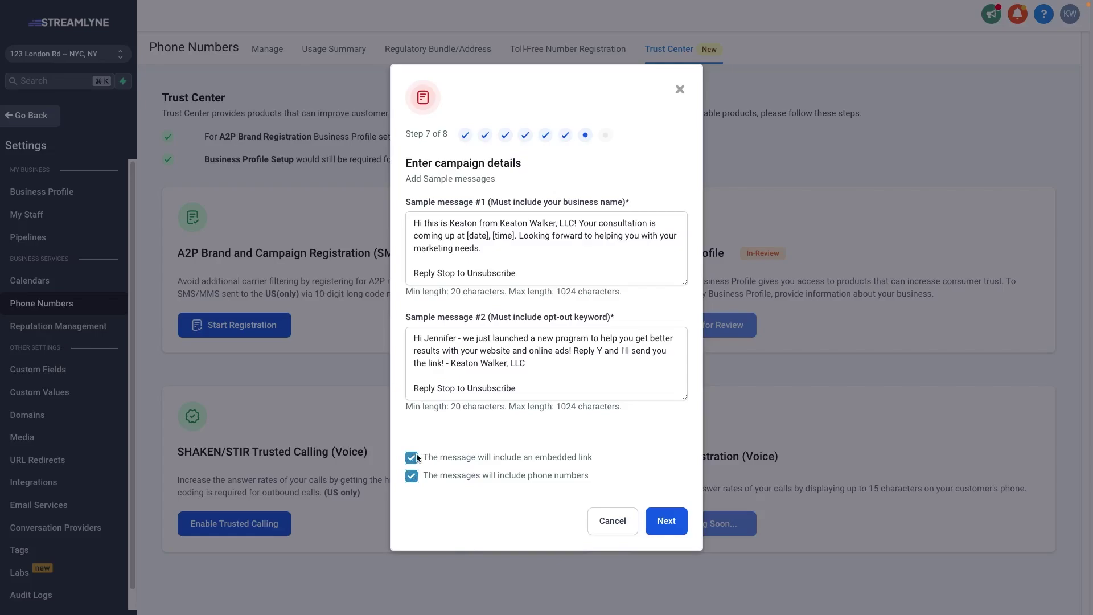
left_click_drag(424, 458, 439, 476)
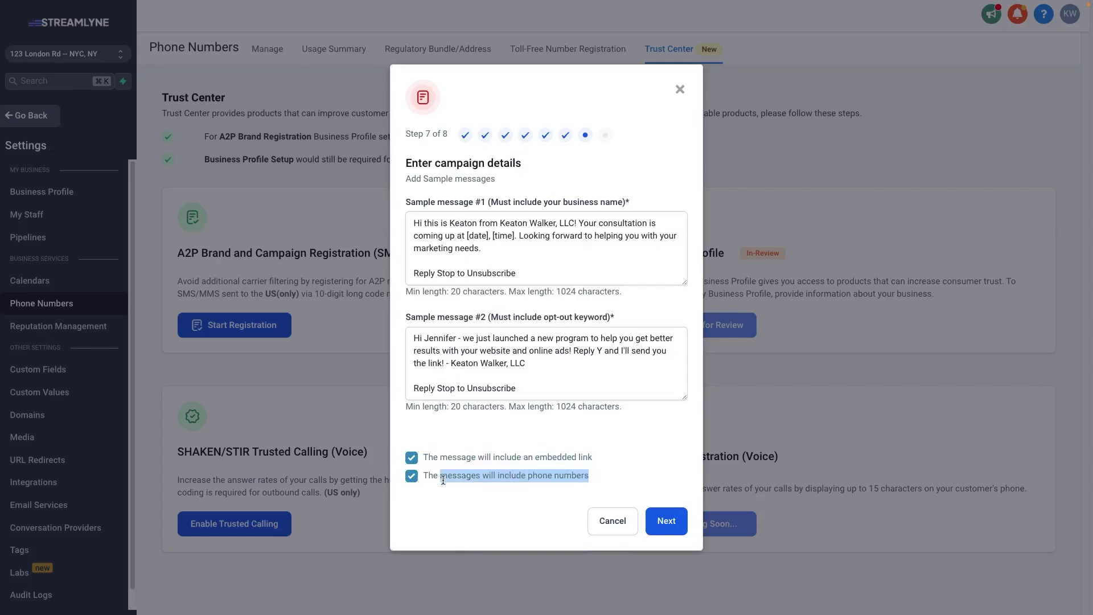
left_click(609, 494)
left_click(668, 522)
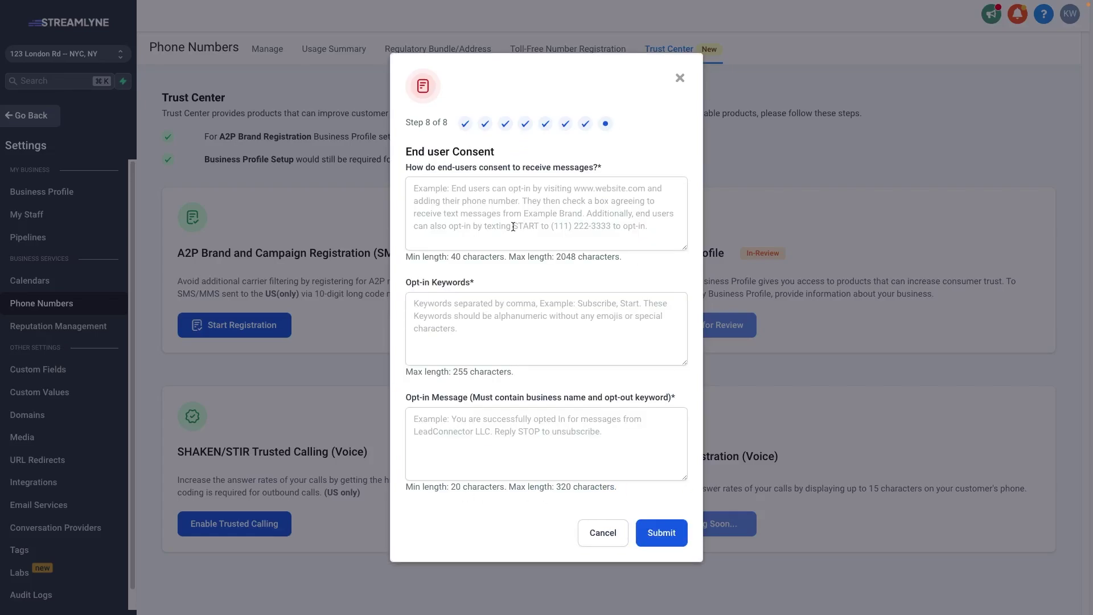
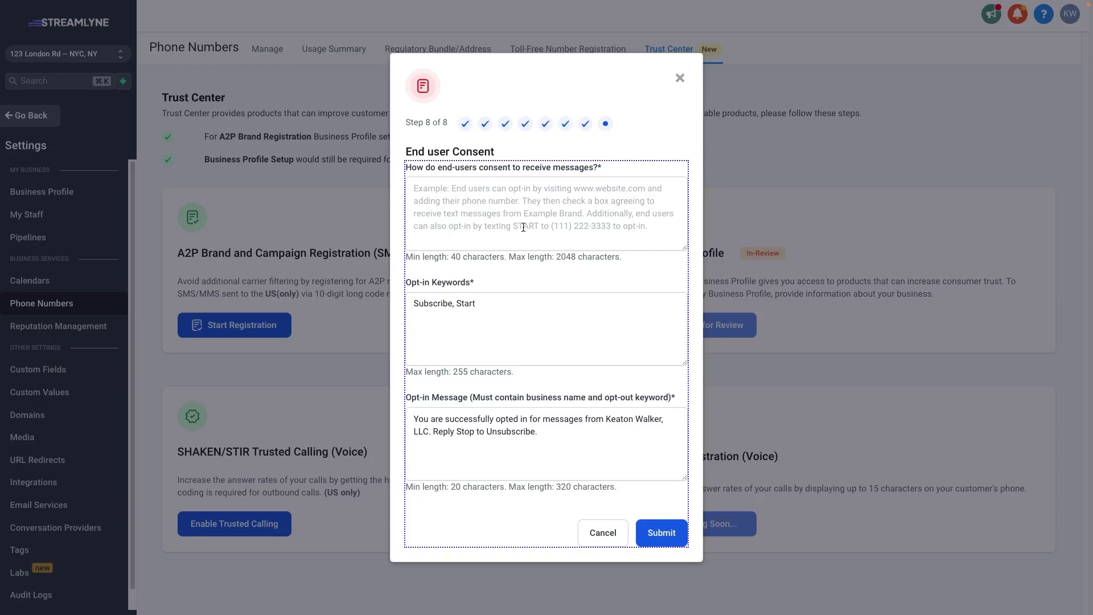
mouse_move(131, 3)
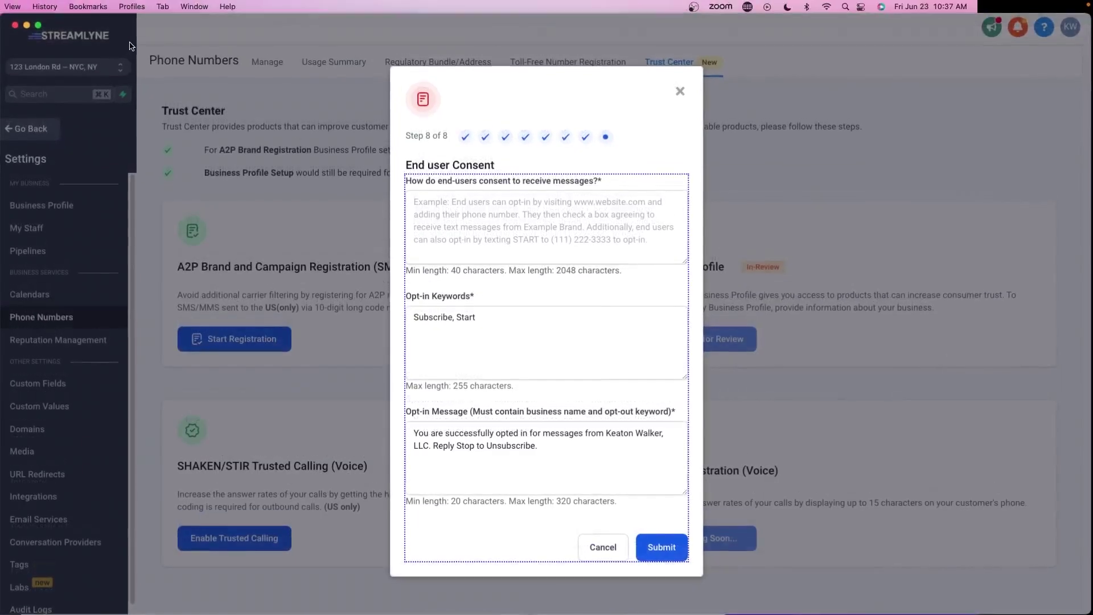
- Examine the consent checkbox for receiving SMS or e-mails on the FB Form in the form builder
left_click(227, 28)
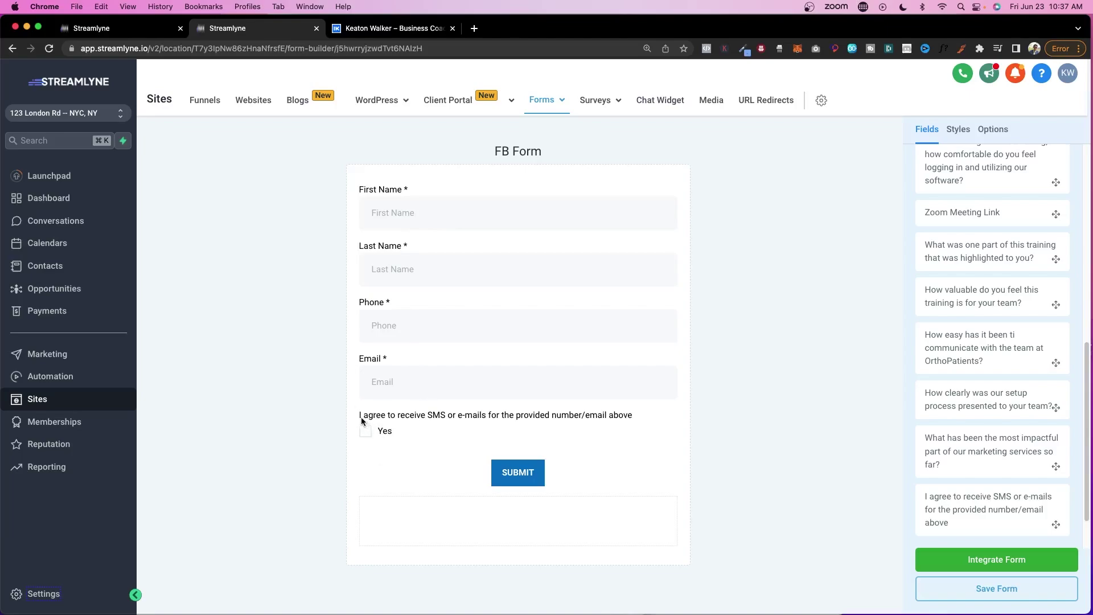
mouse_move(360, 417)
left_mouse_down()
mouse_move(420, 420)
mouse_move(376, 419)
mouse_move(366, 438)
left_mouse_up()
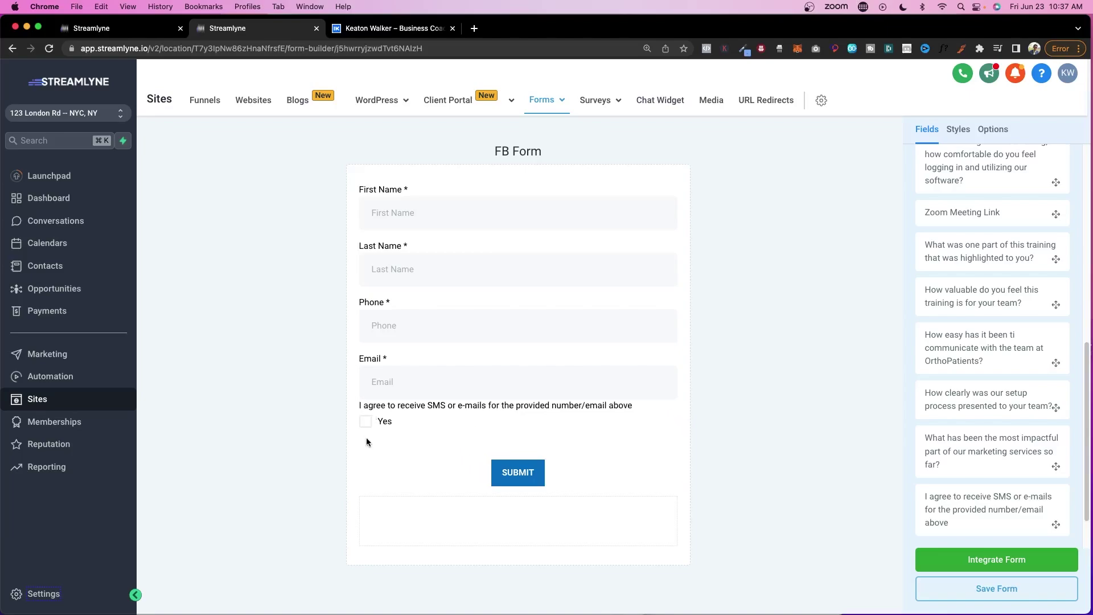
left_click(370, 442)
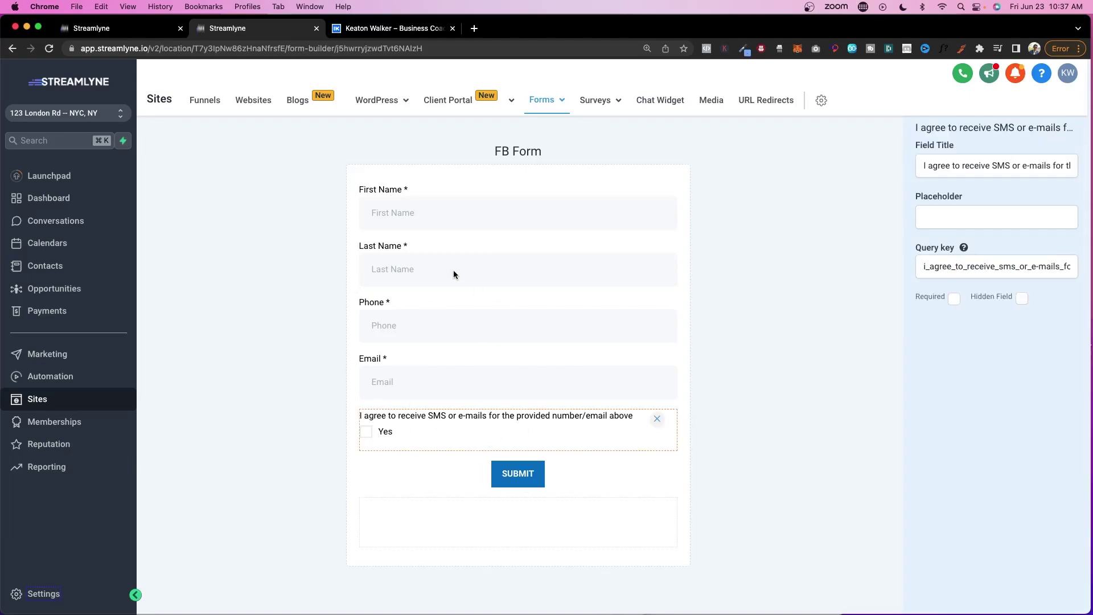
- Describe end-user consent in the A2P registration as submitting a phone number on the business website's contact-us form and checking a box to consent to messages
key("ctrl+shift+Tab")
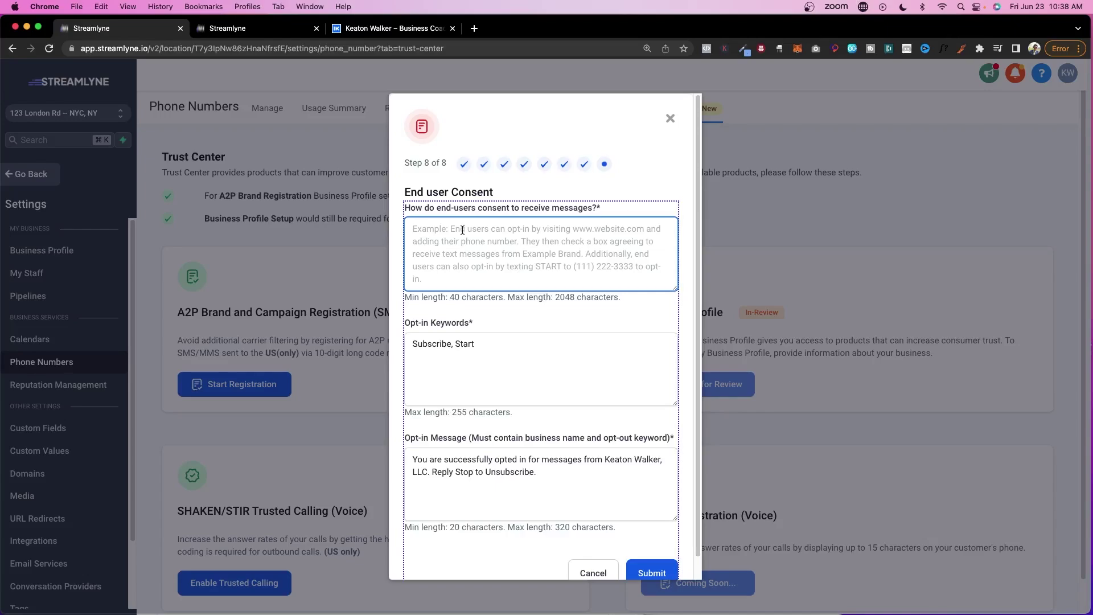
type("End users can opt in by visiting itskeaton.com/contact-us and submitting their phone number in the form. Then, they check a box to consent to receiving messages from Keaton Walker, LLC.")
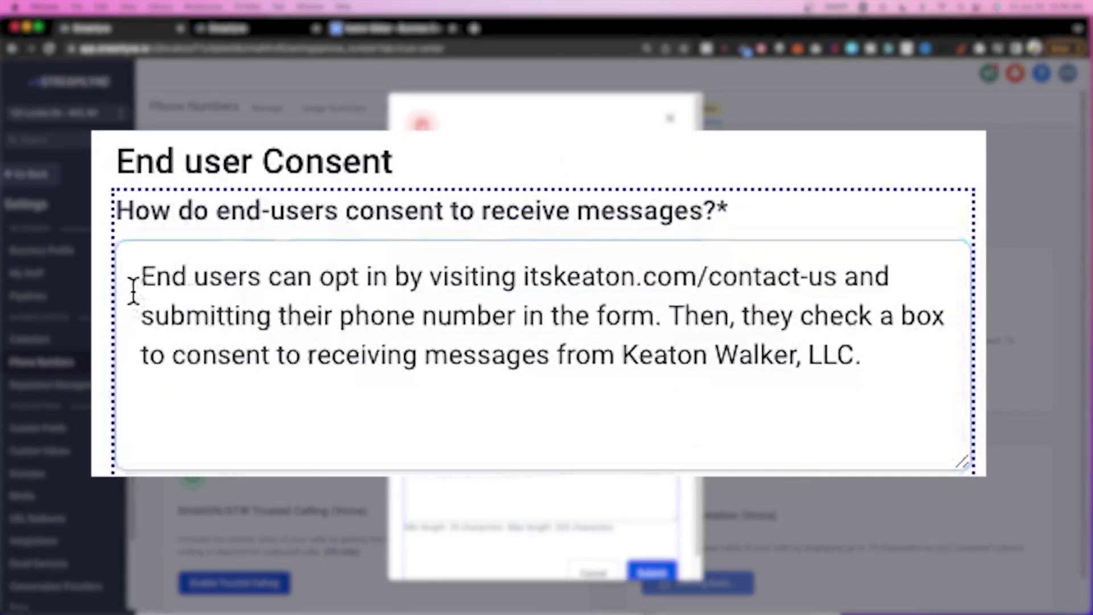
left_click_drag(413, 229, 525, 232)
left_click_drag(494, 293, 842, 287)
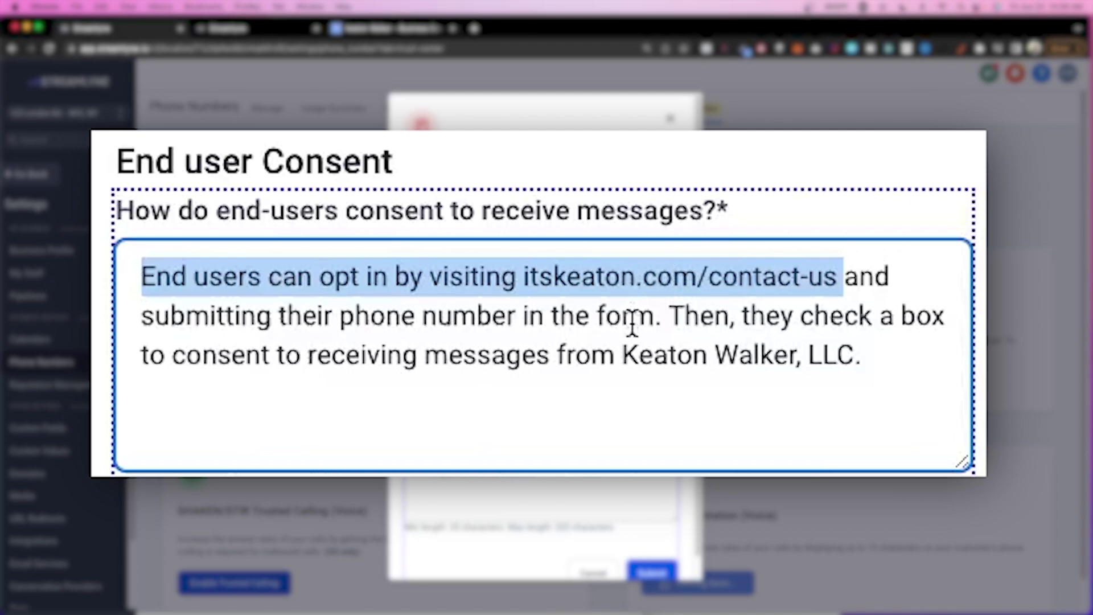
left_click(988, 571)
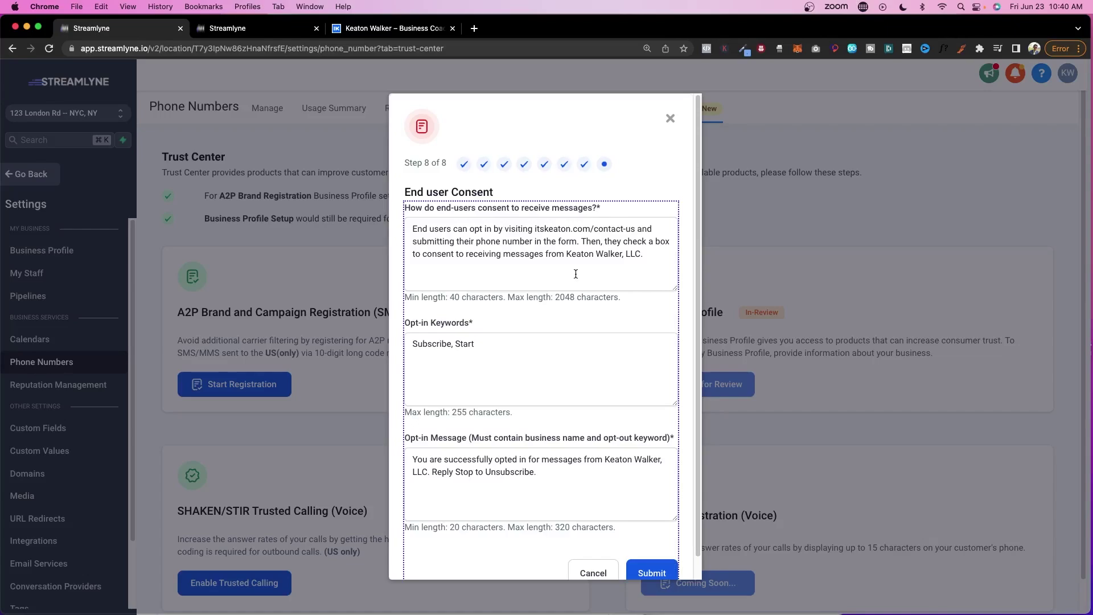
scroll(575, 274, "down", 2)
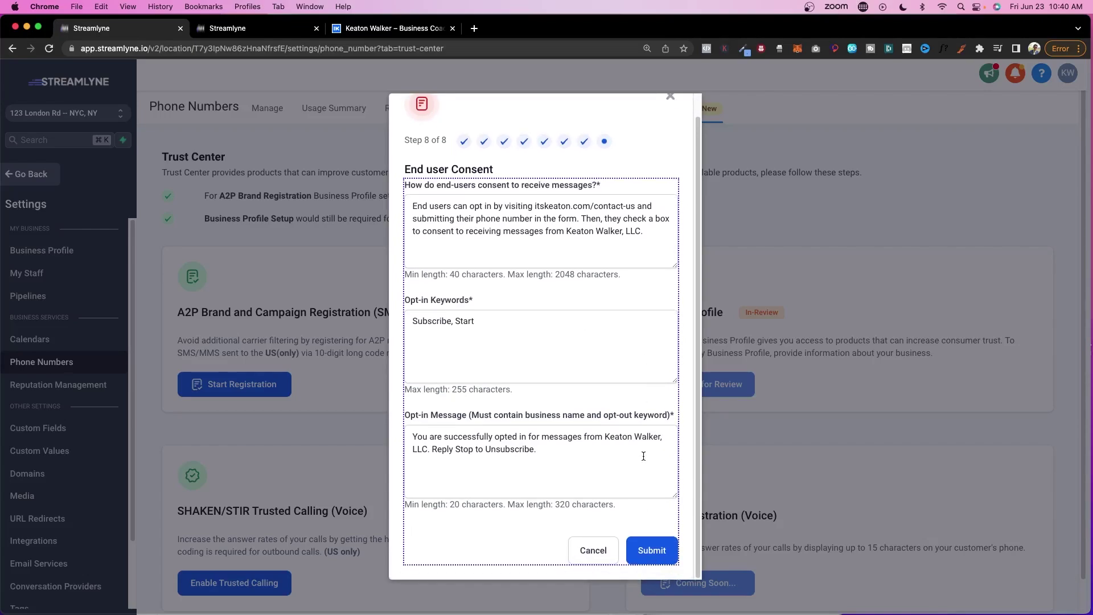
scroll(643, 456, "up", 2)
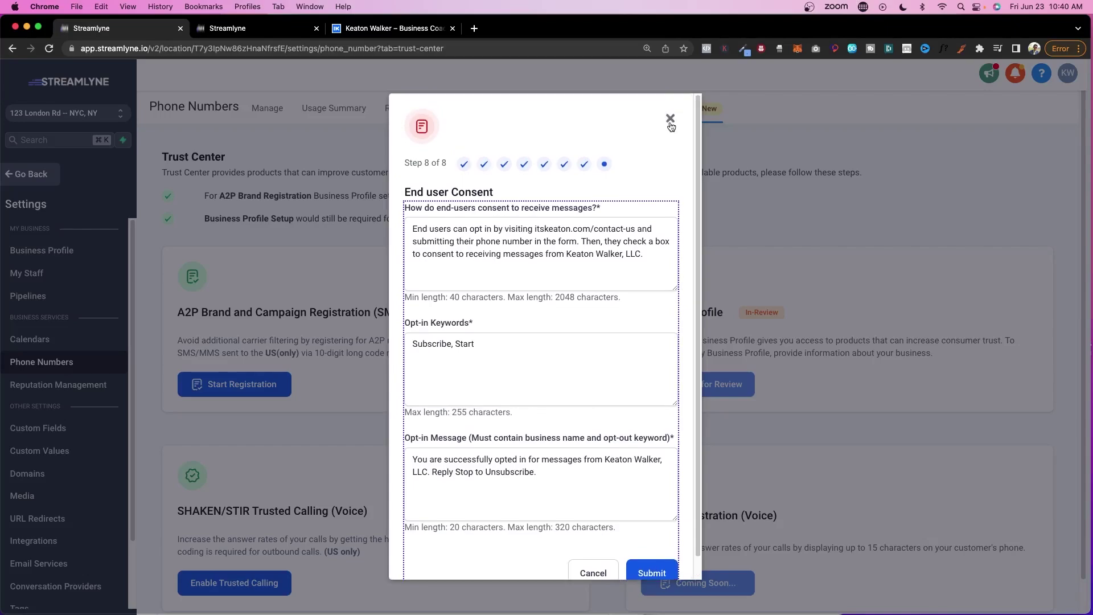